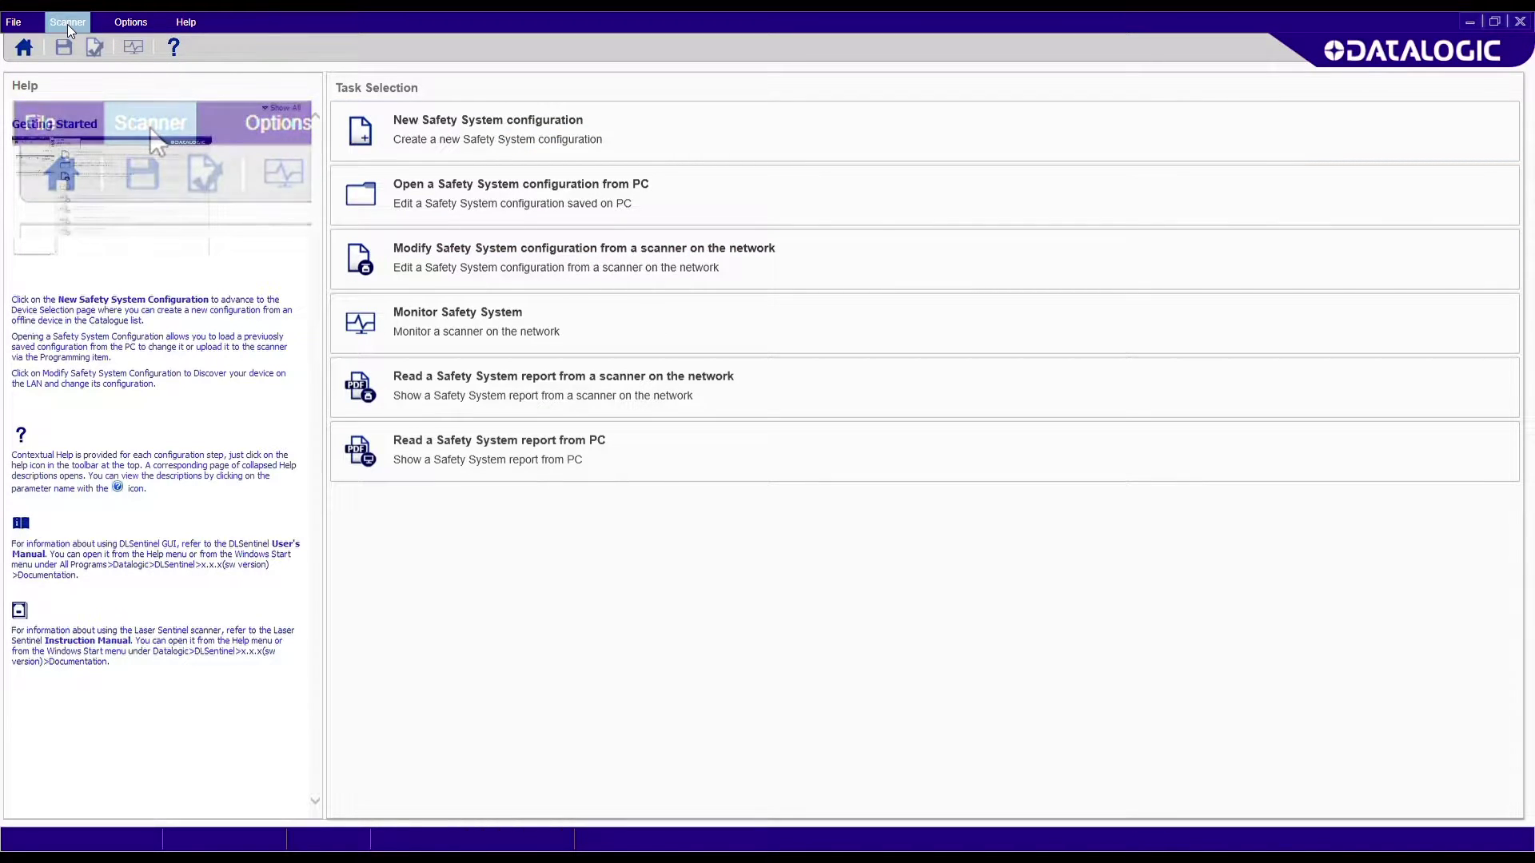
Step: Discover the SLS-SA5 scanner on the network and open its configuration
click(89, 45)
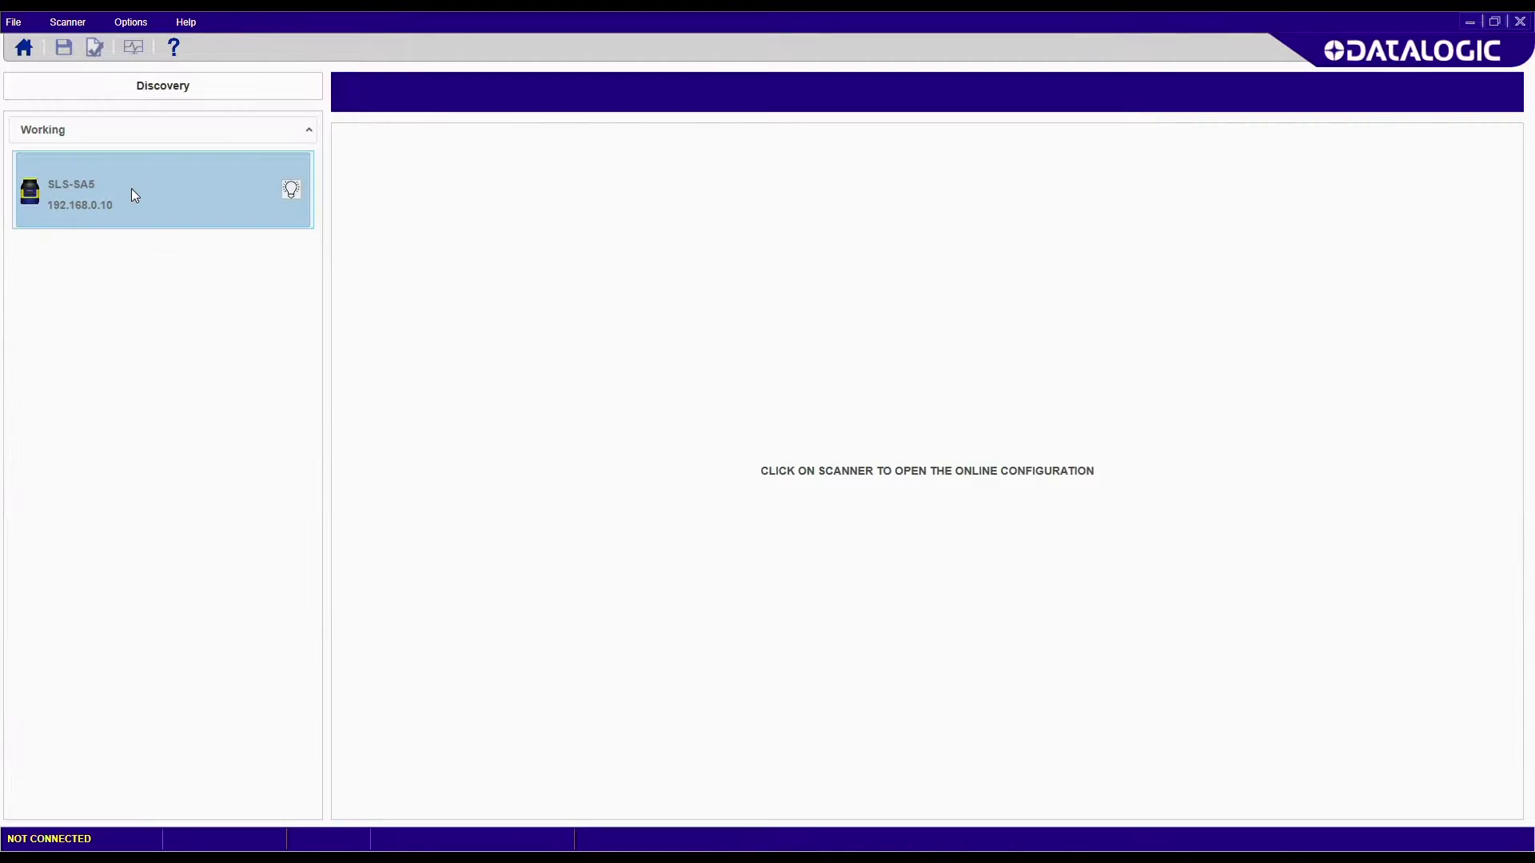
click(131, 189)
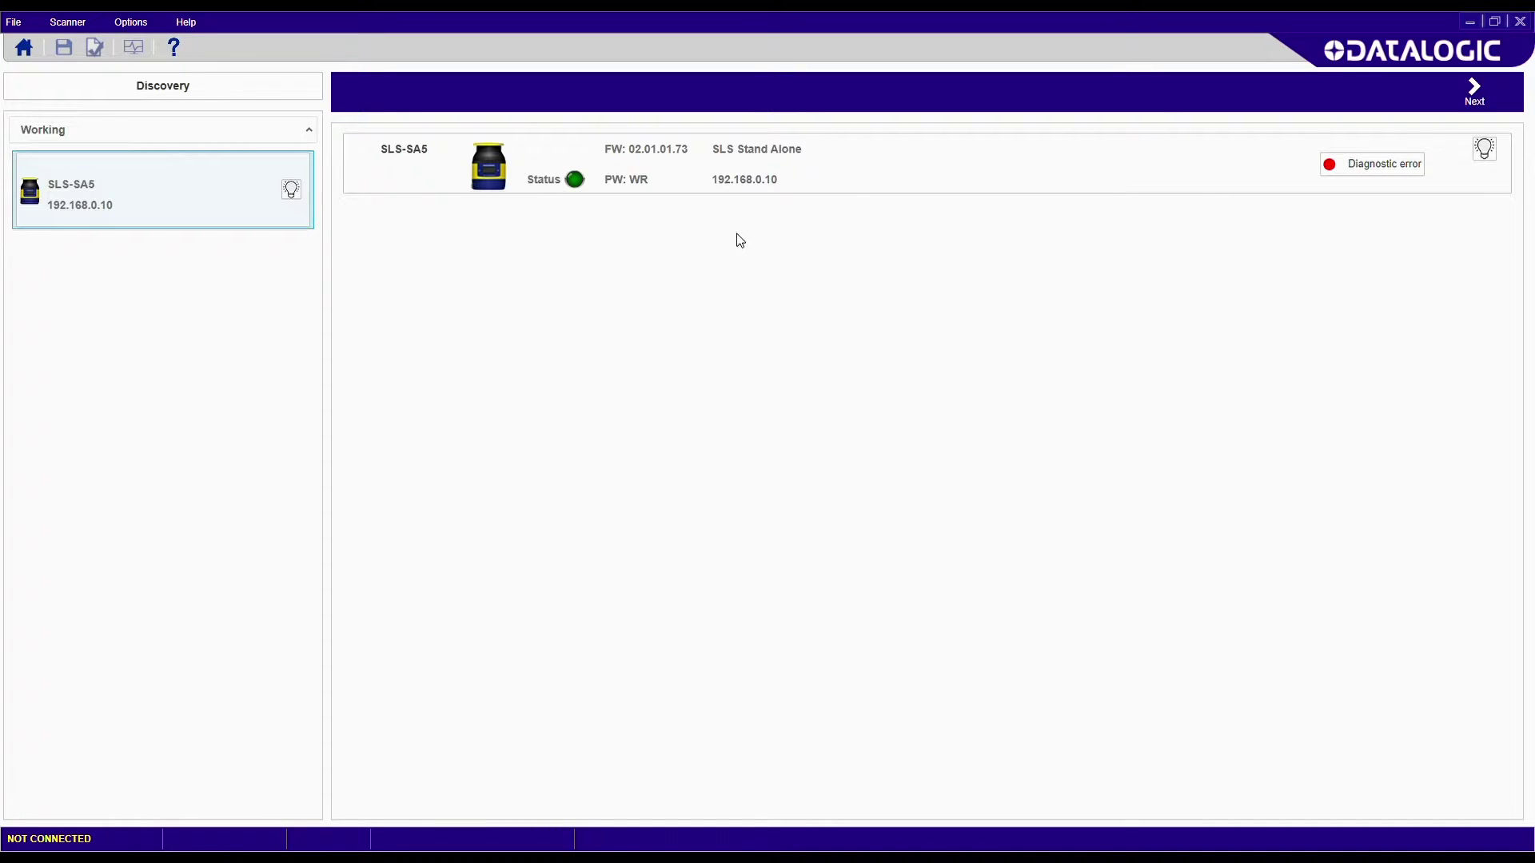
click(1475, 101)
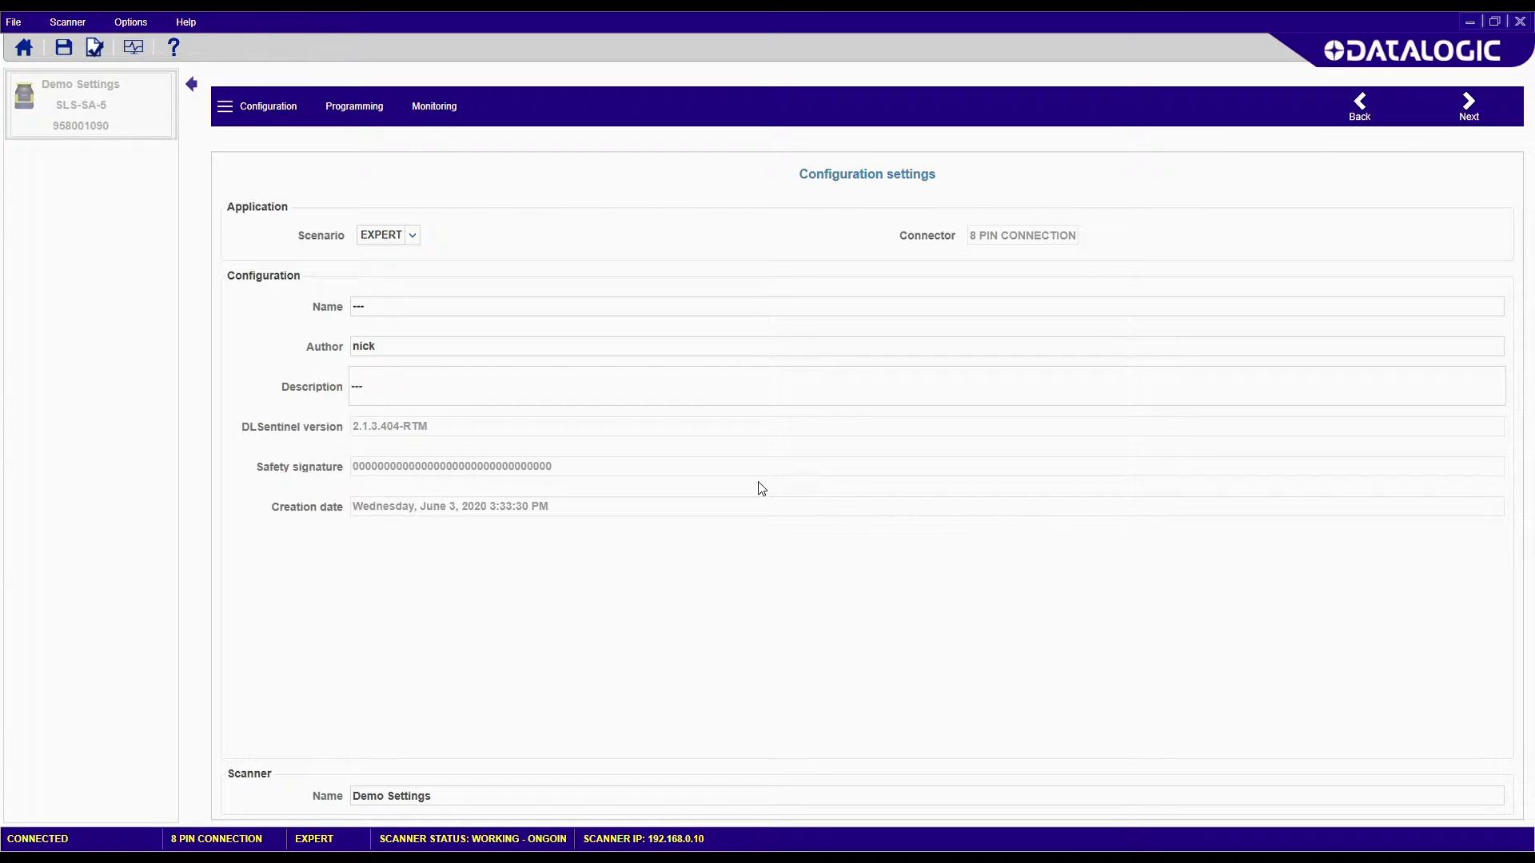
Step: Step past the configuration name through Outputs to the Zone1 detection page
click(411, 307)
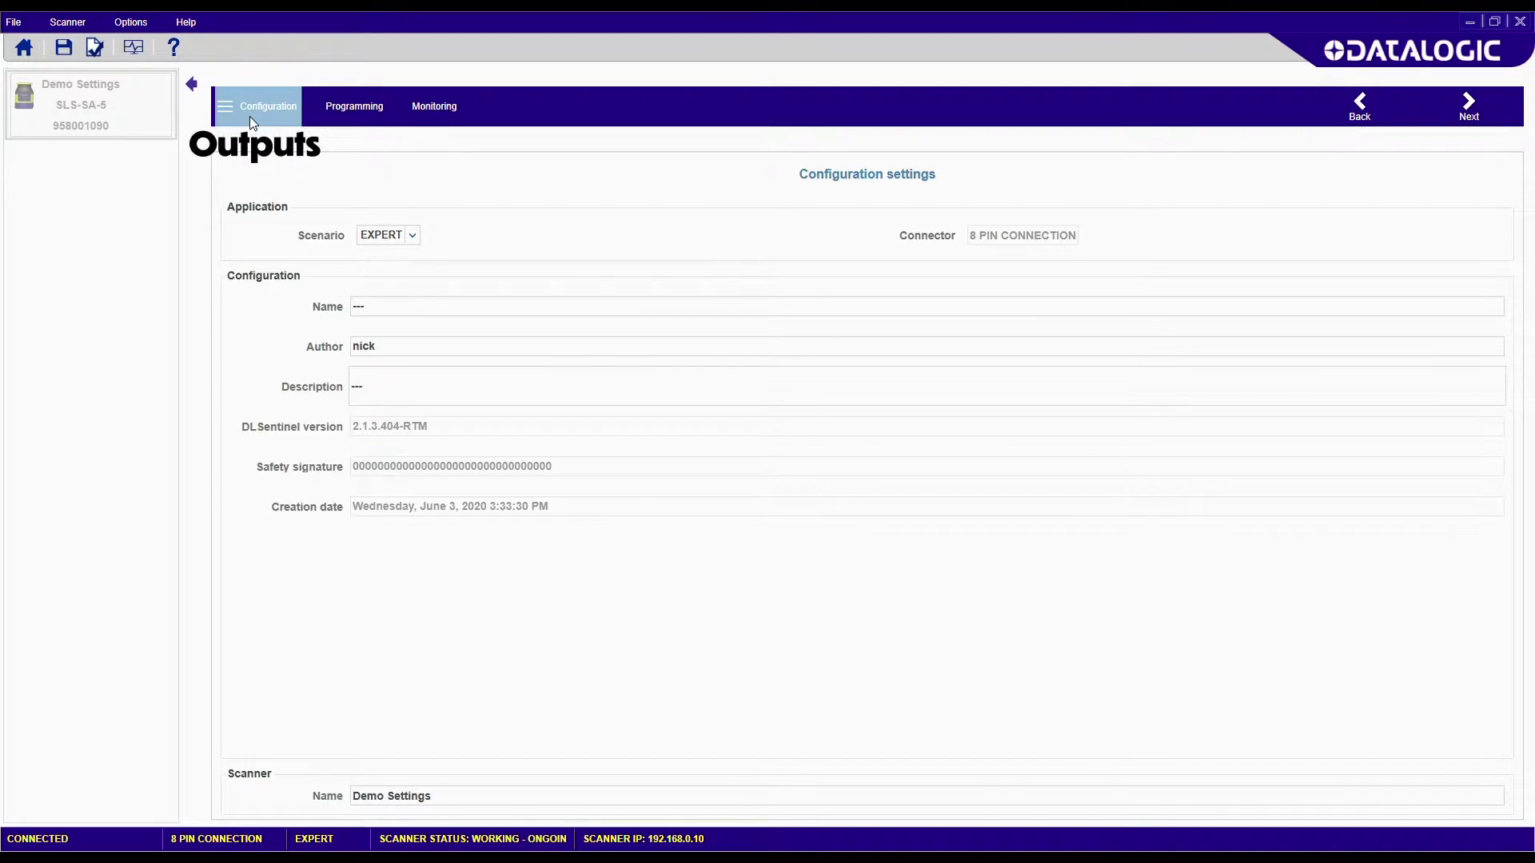
click(258, 165)
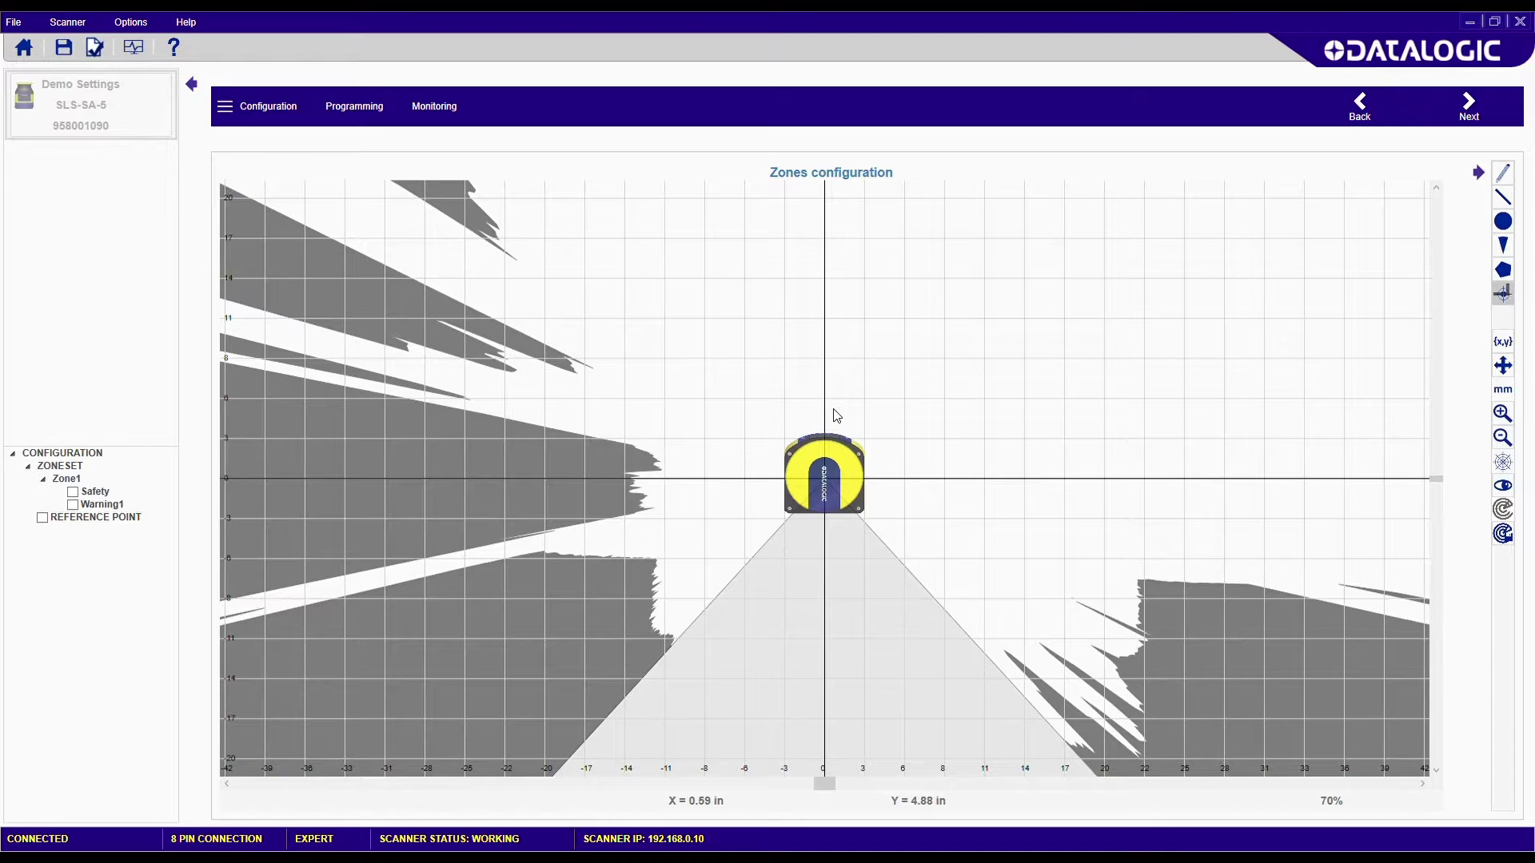
Step: Draw a 180° Safety arc of about 11 inches in front of the scanner, checked as Arc - 0
click(74, 492)
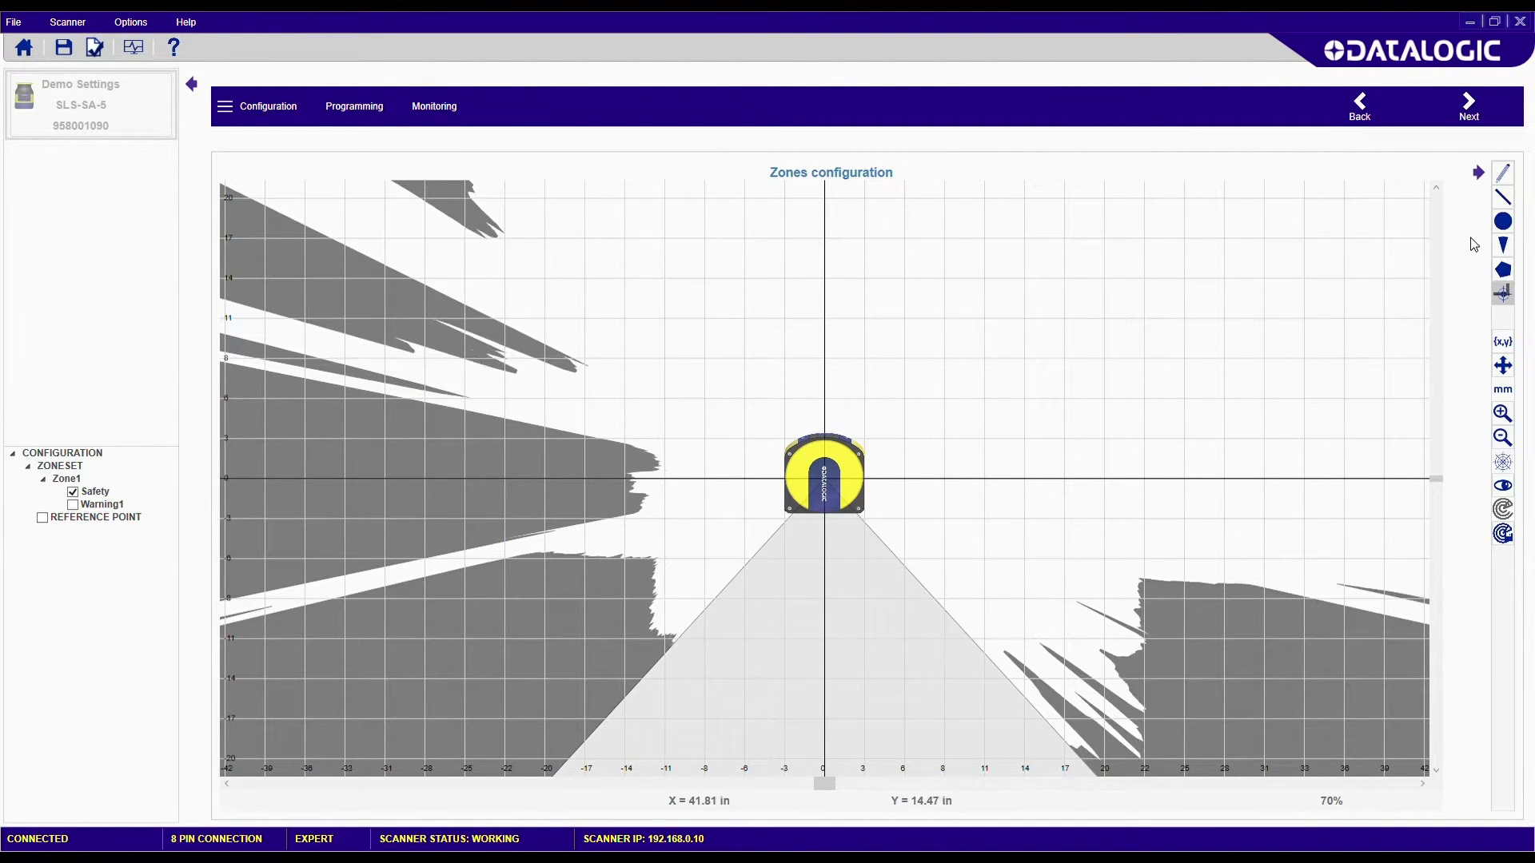
click(1508, 252)
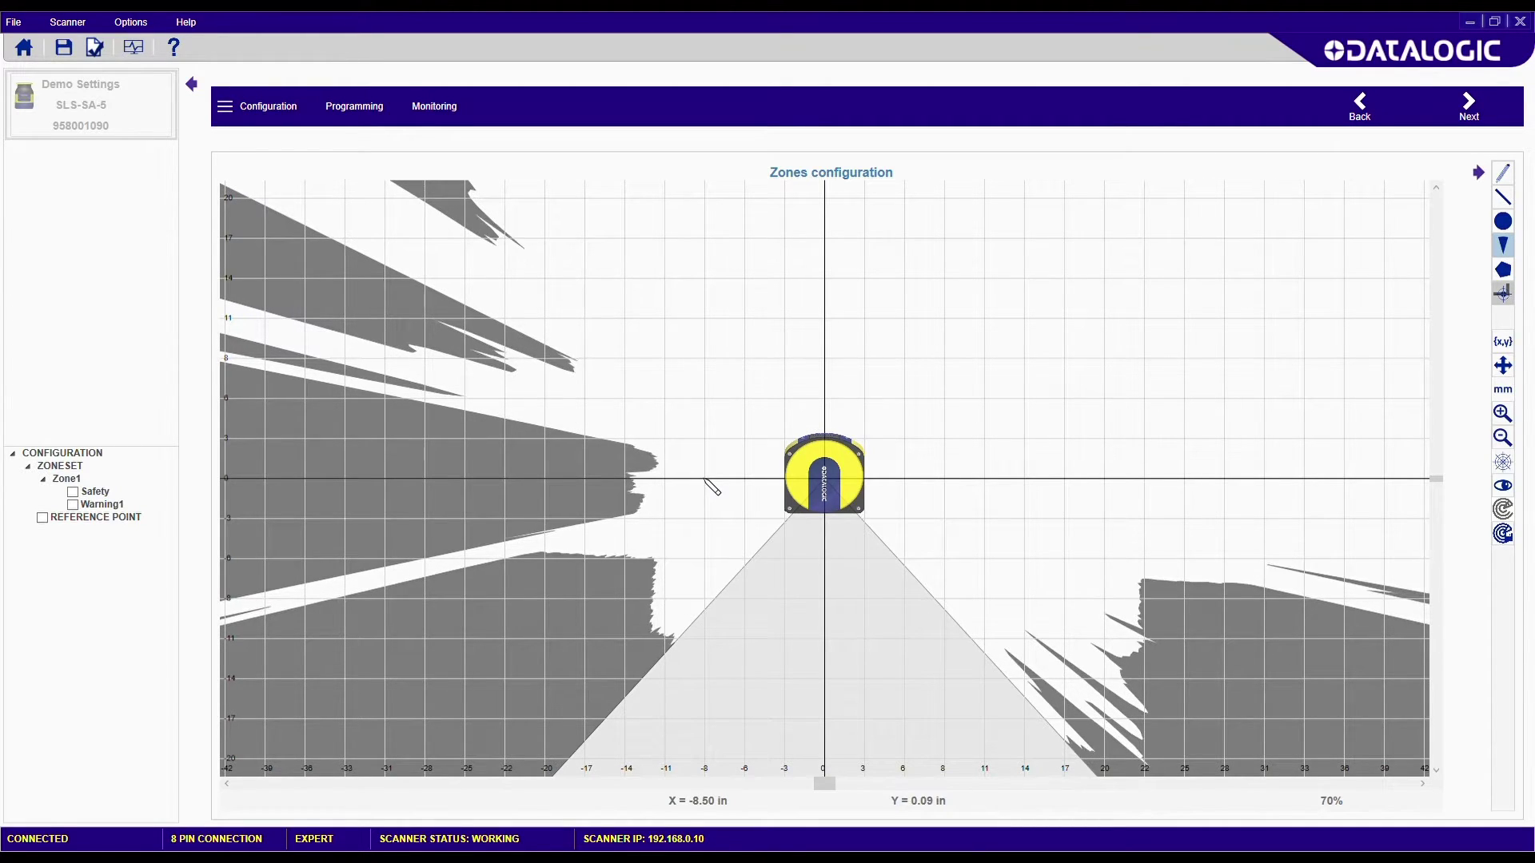
drag(704, 479, 874, 355)
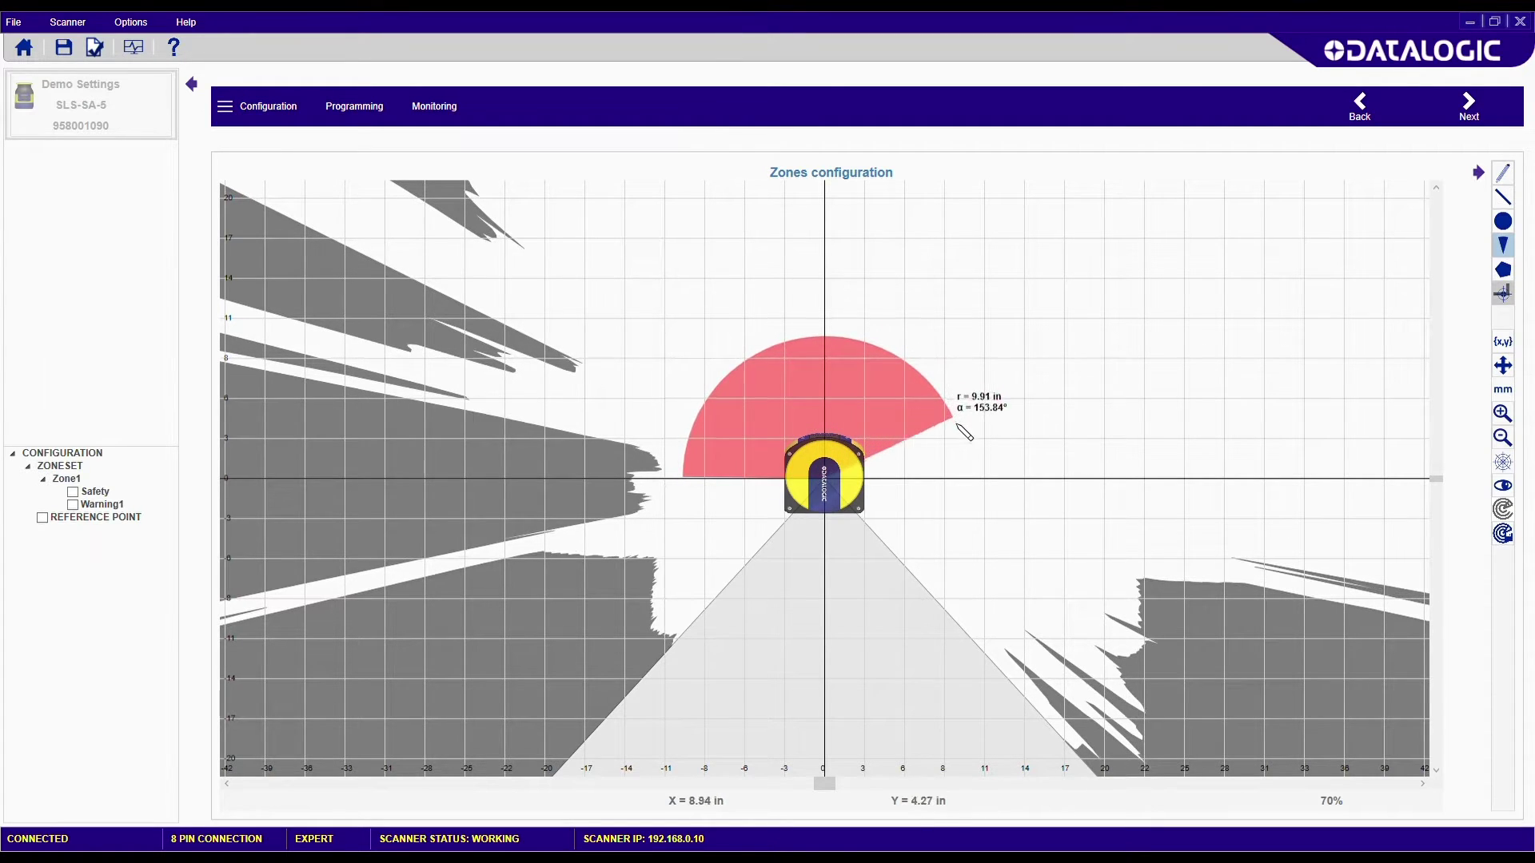
mouse_move(872, 353)
mouse_down()
mouse_move(983, 484)
mouse_move(1003, 478)
mouse_move(908, 481)
mouse_up()
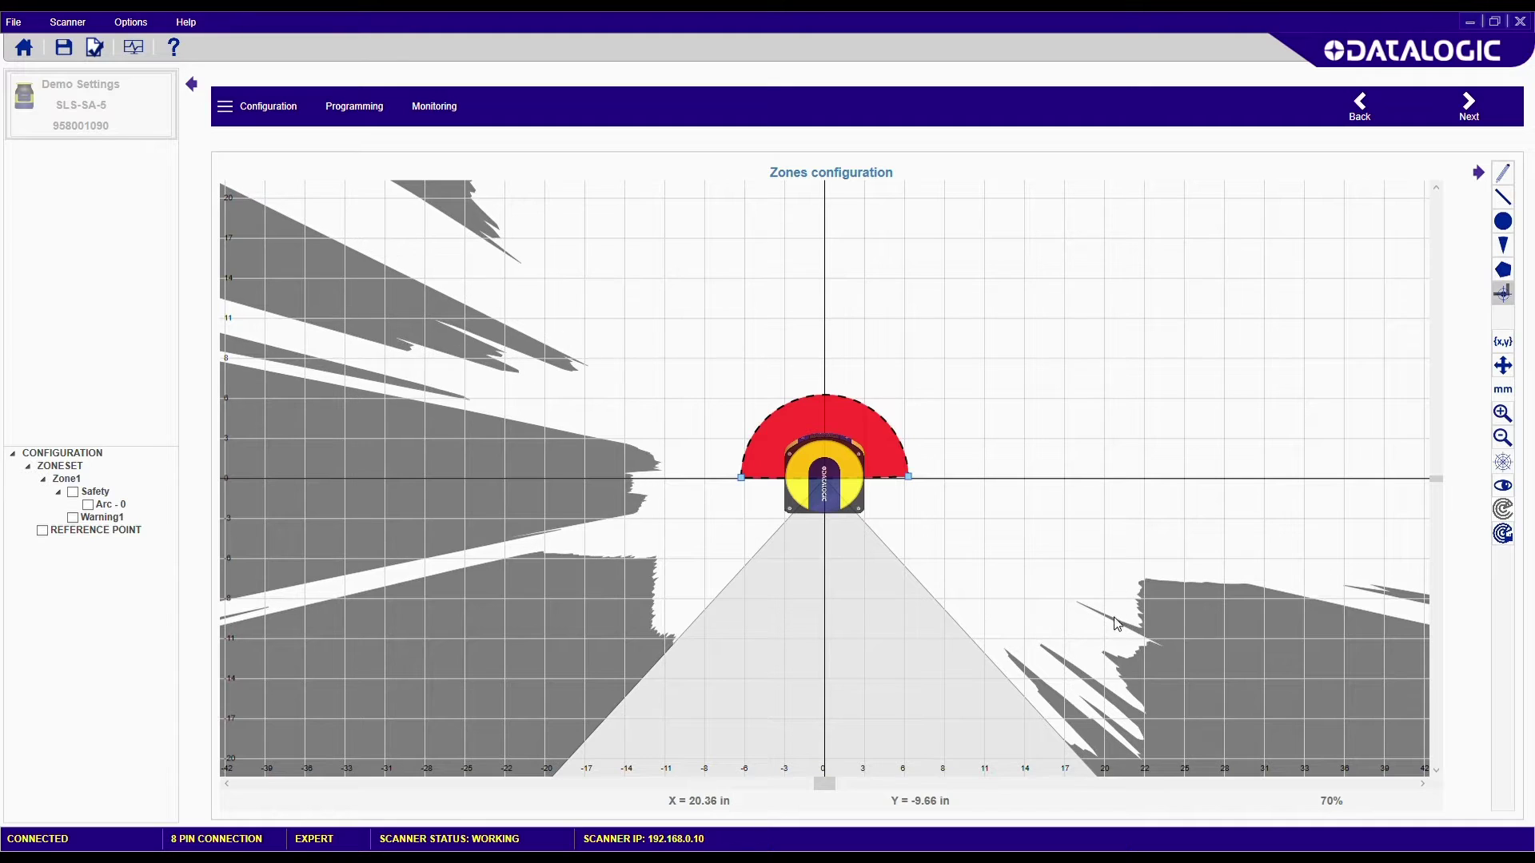
click(88, 504)
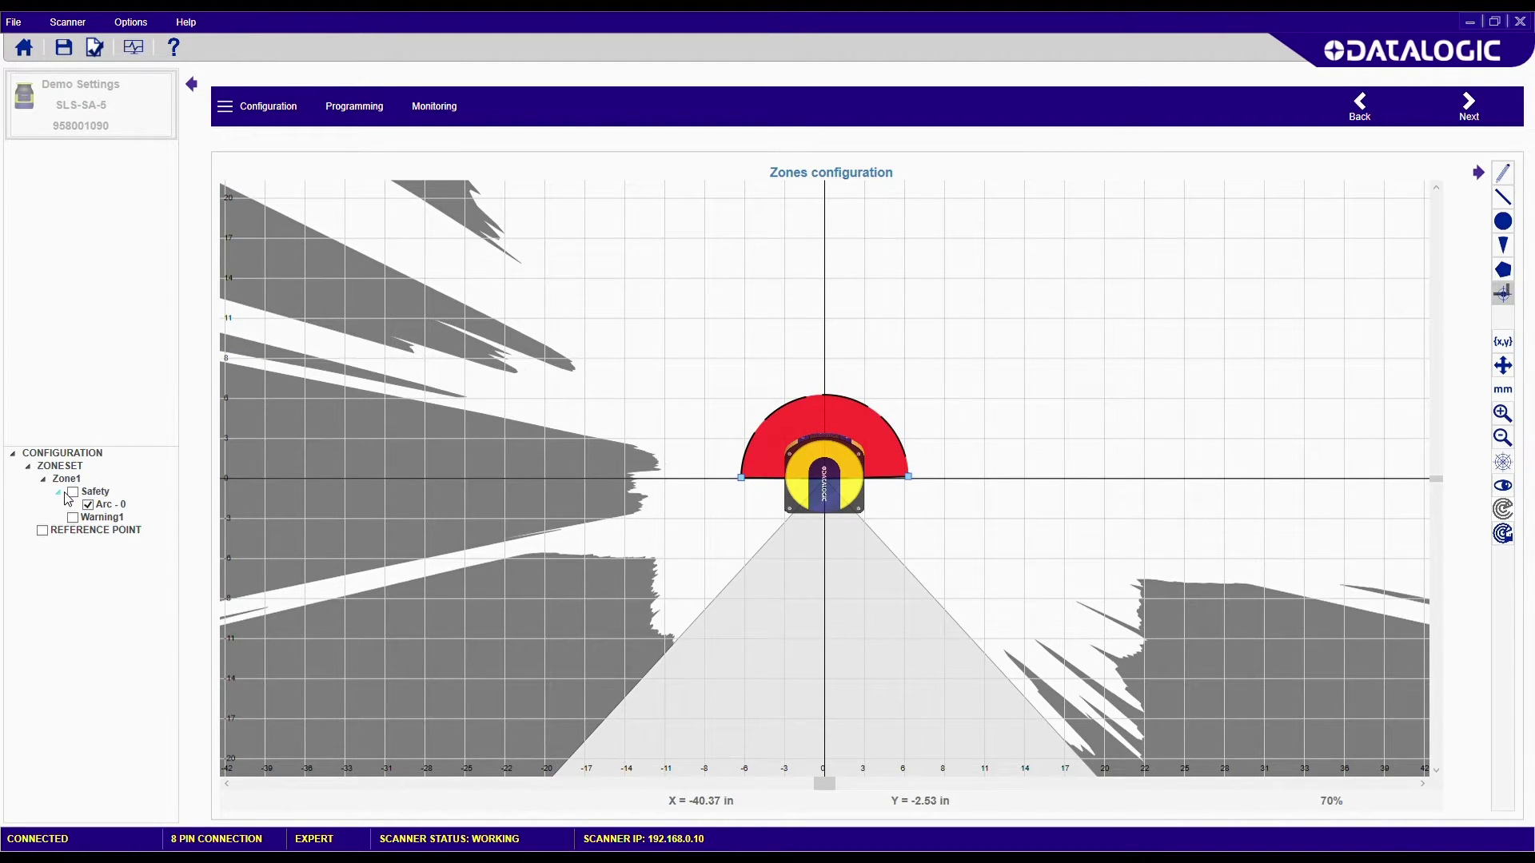
click(74, 492)
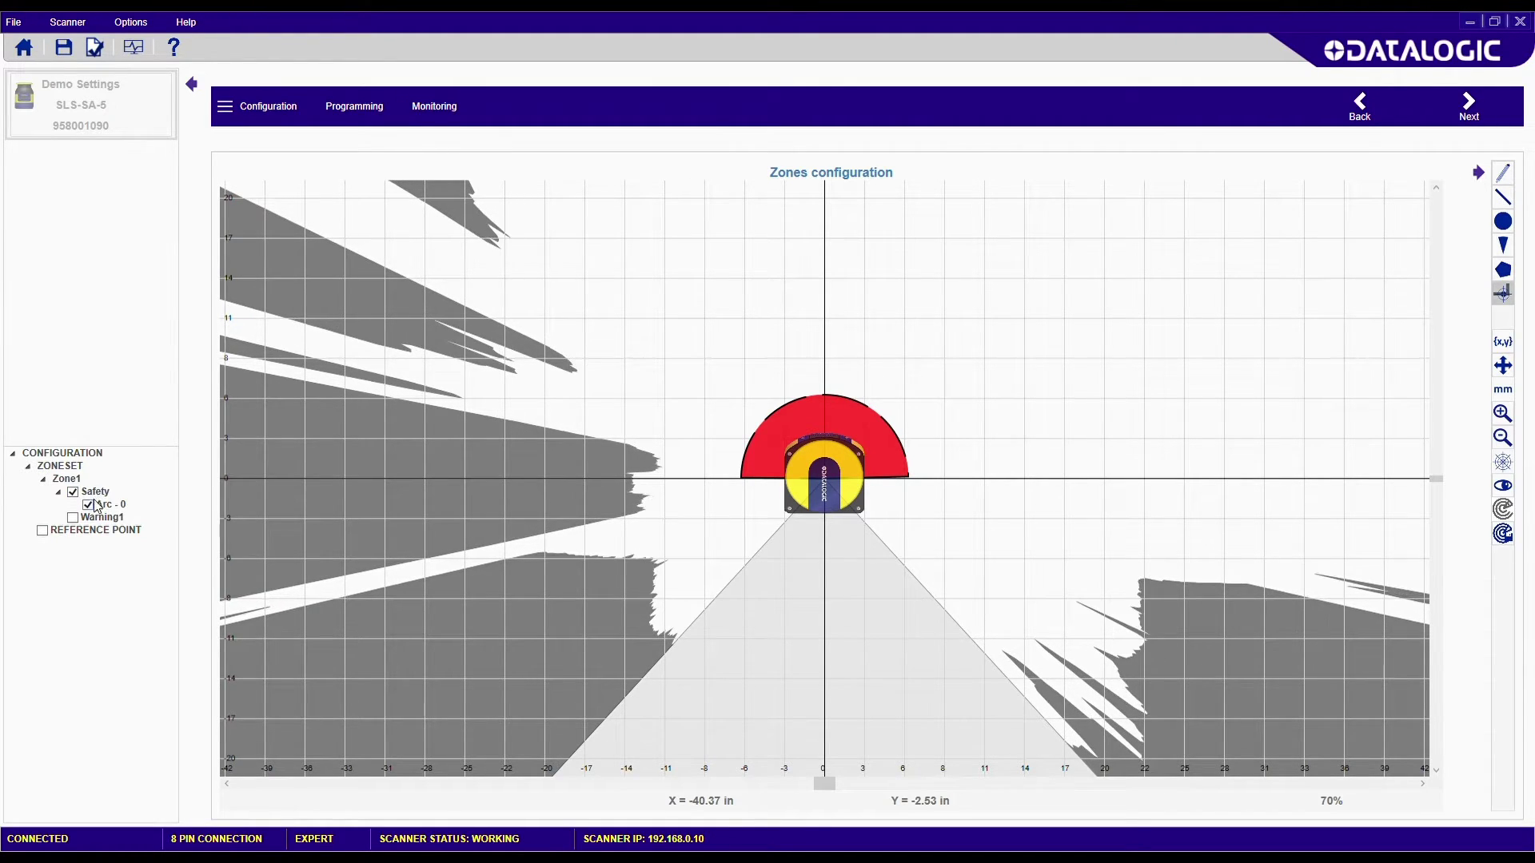
click(80, 518)
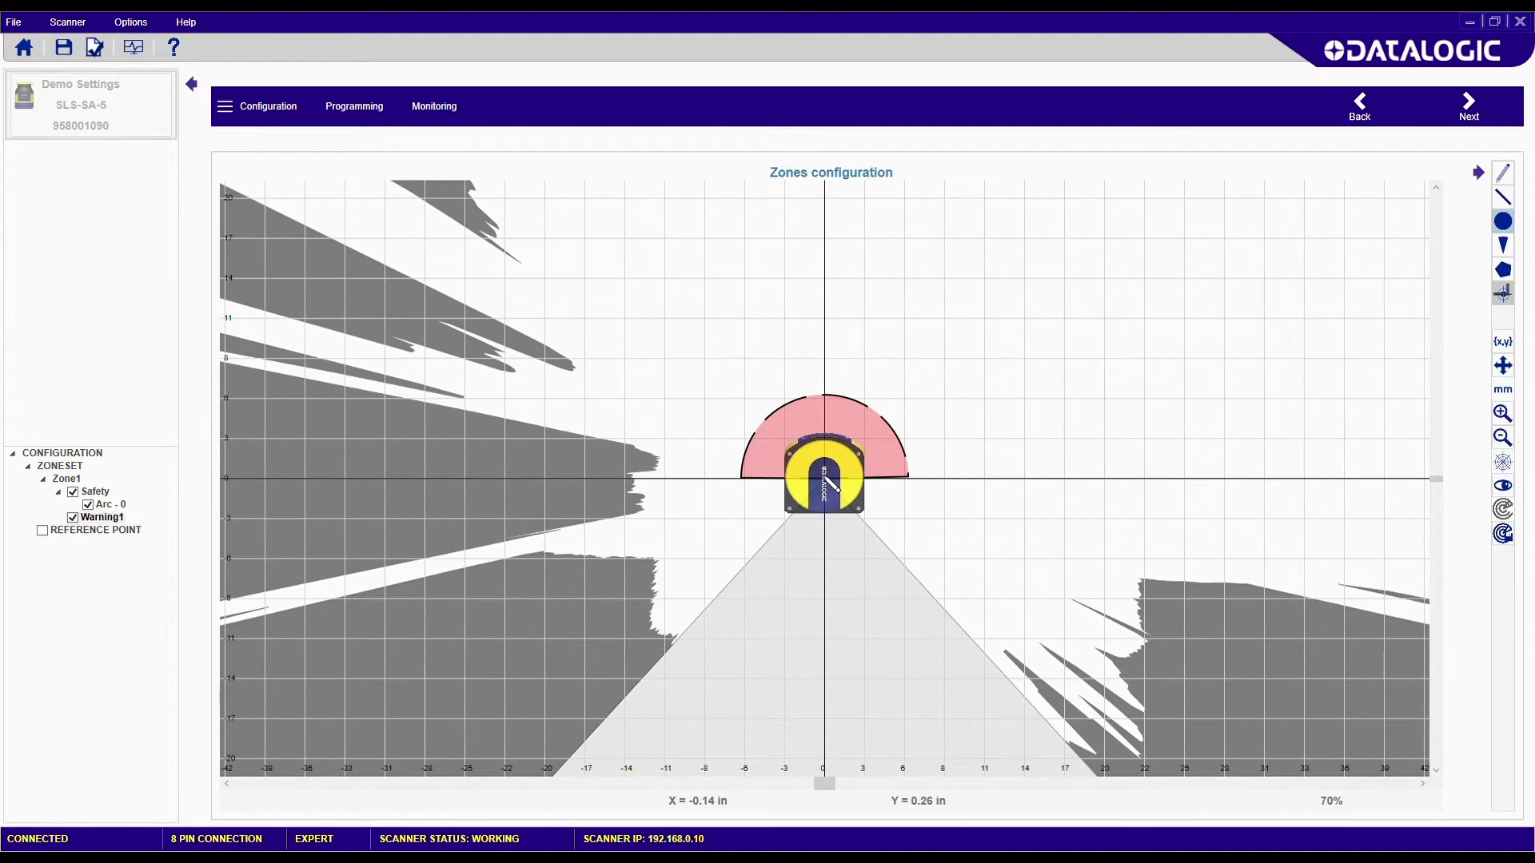
Step: Drag a yellow Warning1 circle of about 12 inches around the safety arc
drag(844, 470, 999, 386)
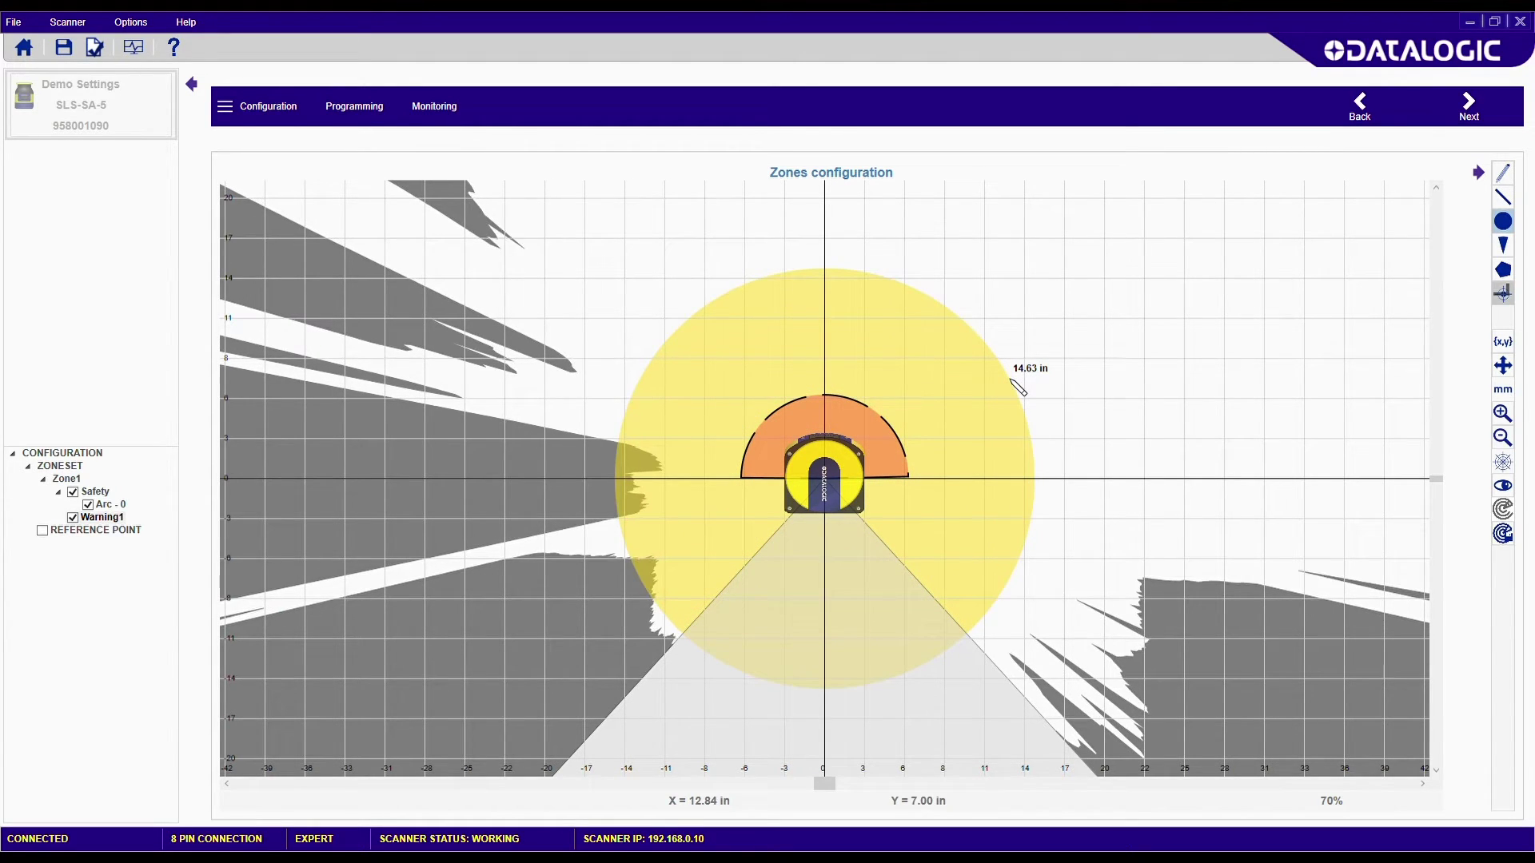
drag(1019, 388, 1029, 387)
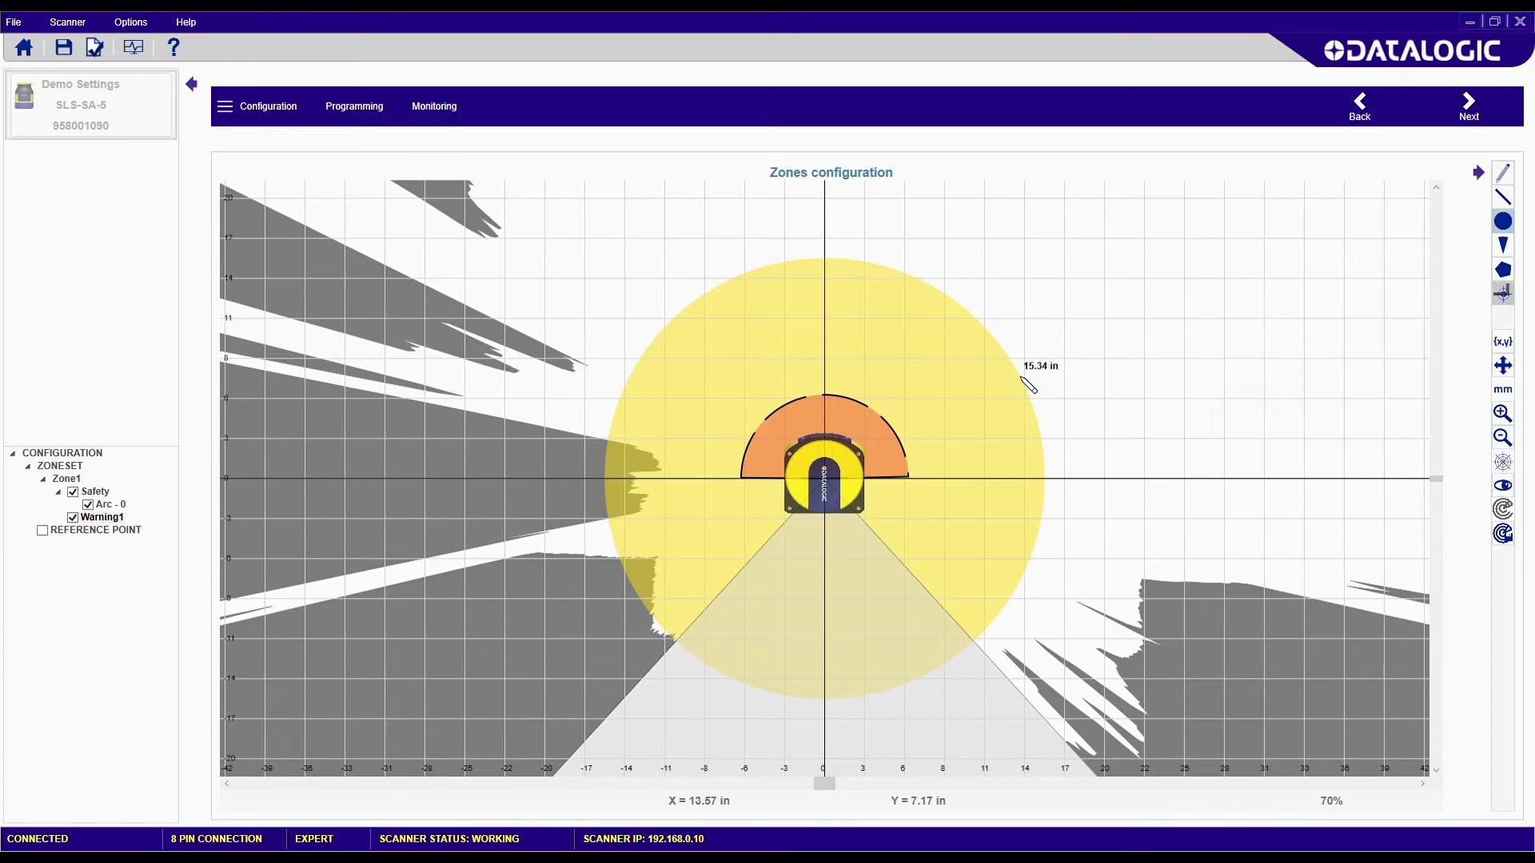
drag(1030, 385, 977, 409)
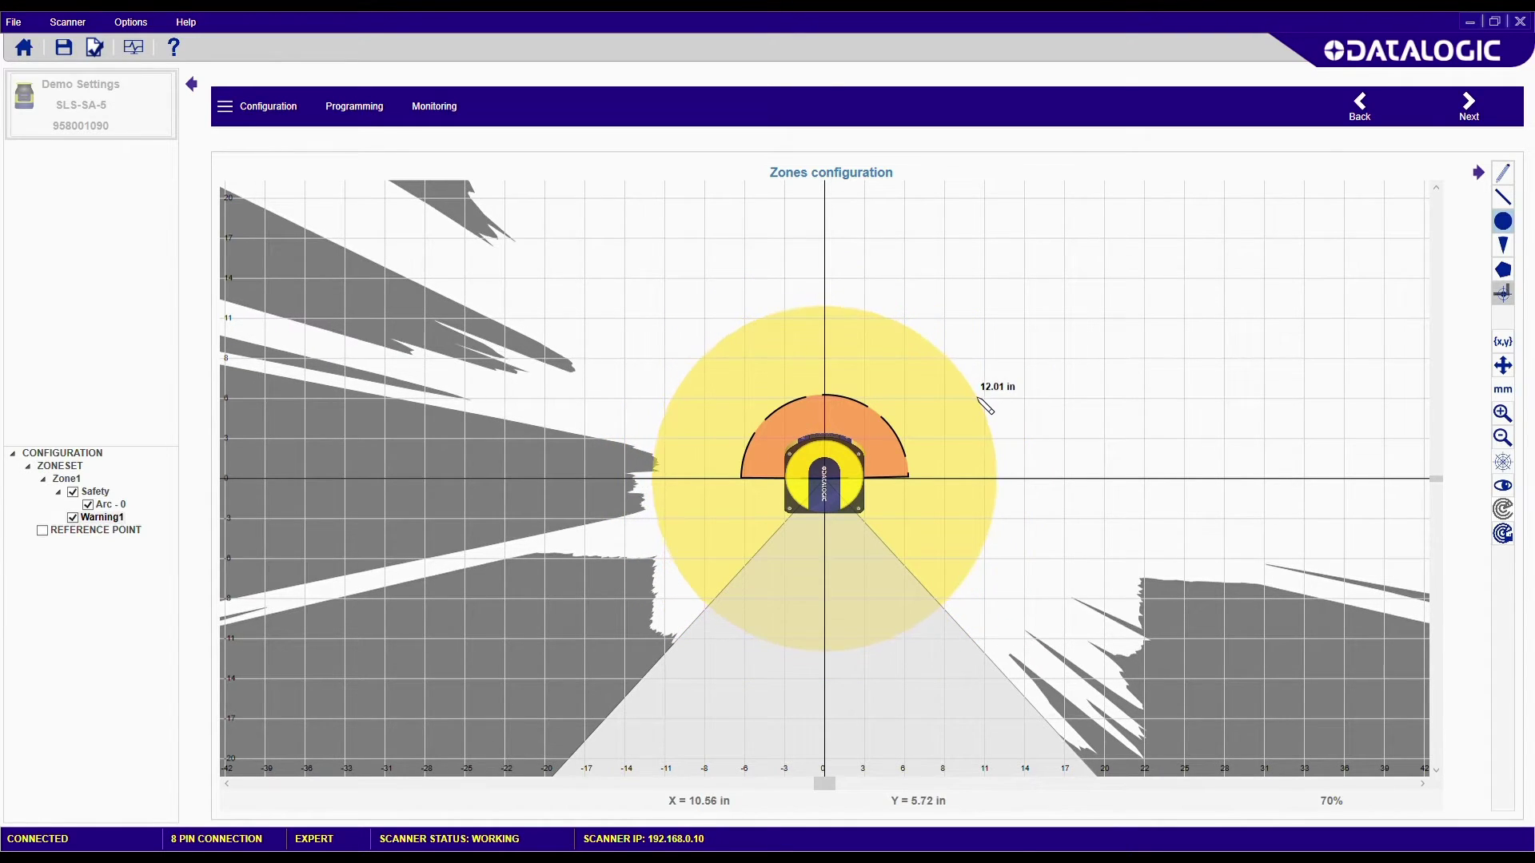
drag(973, 411, 968, 410)
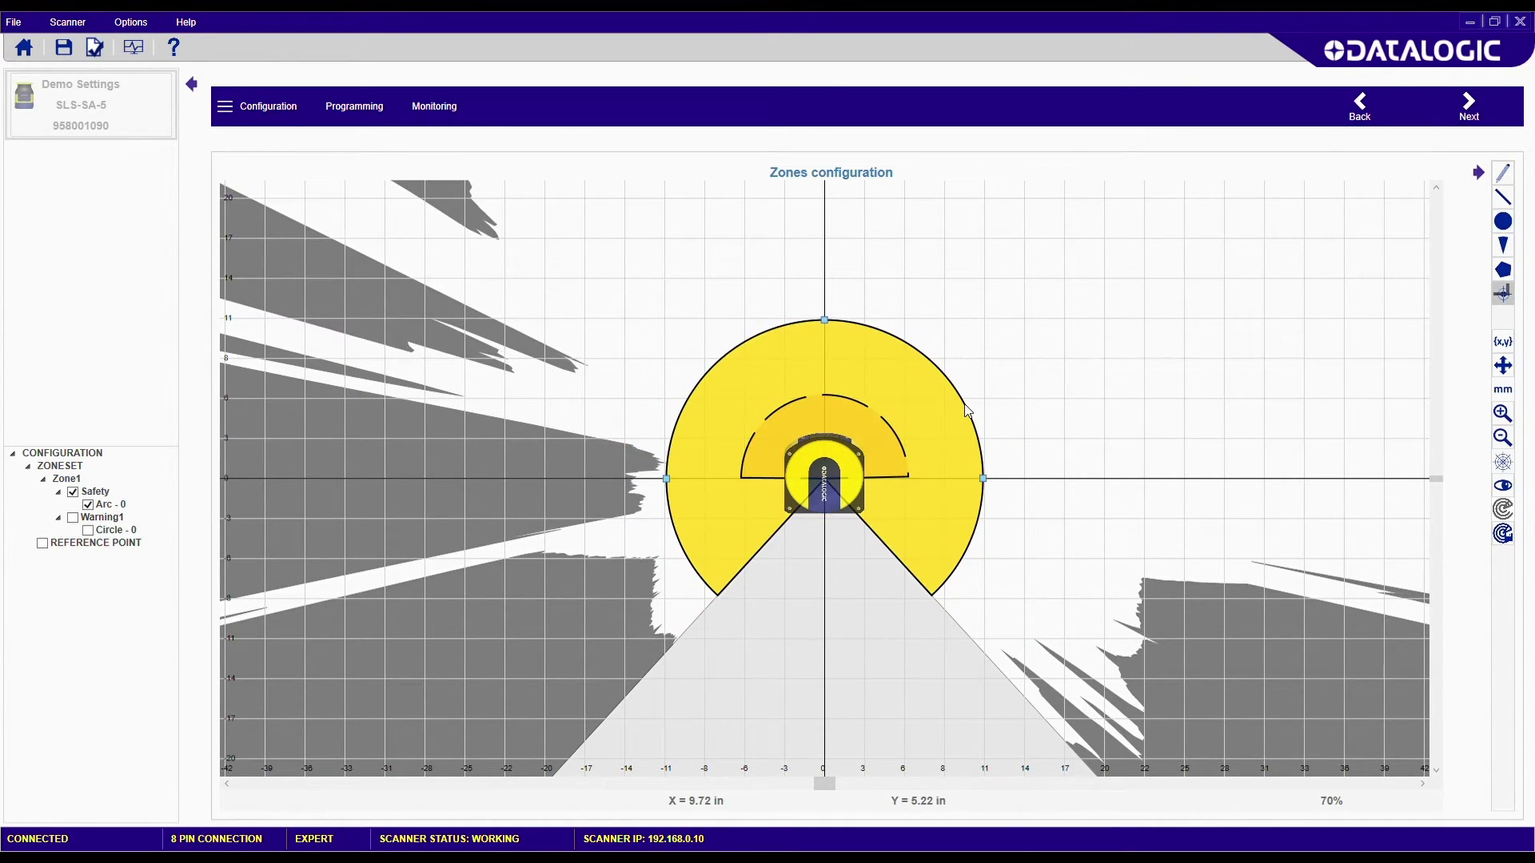
Step: Compare the Safety and Warning1 fields, then select the warning circle
click(96, 492)
click(103, 518)
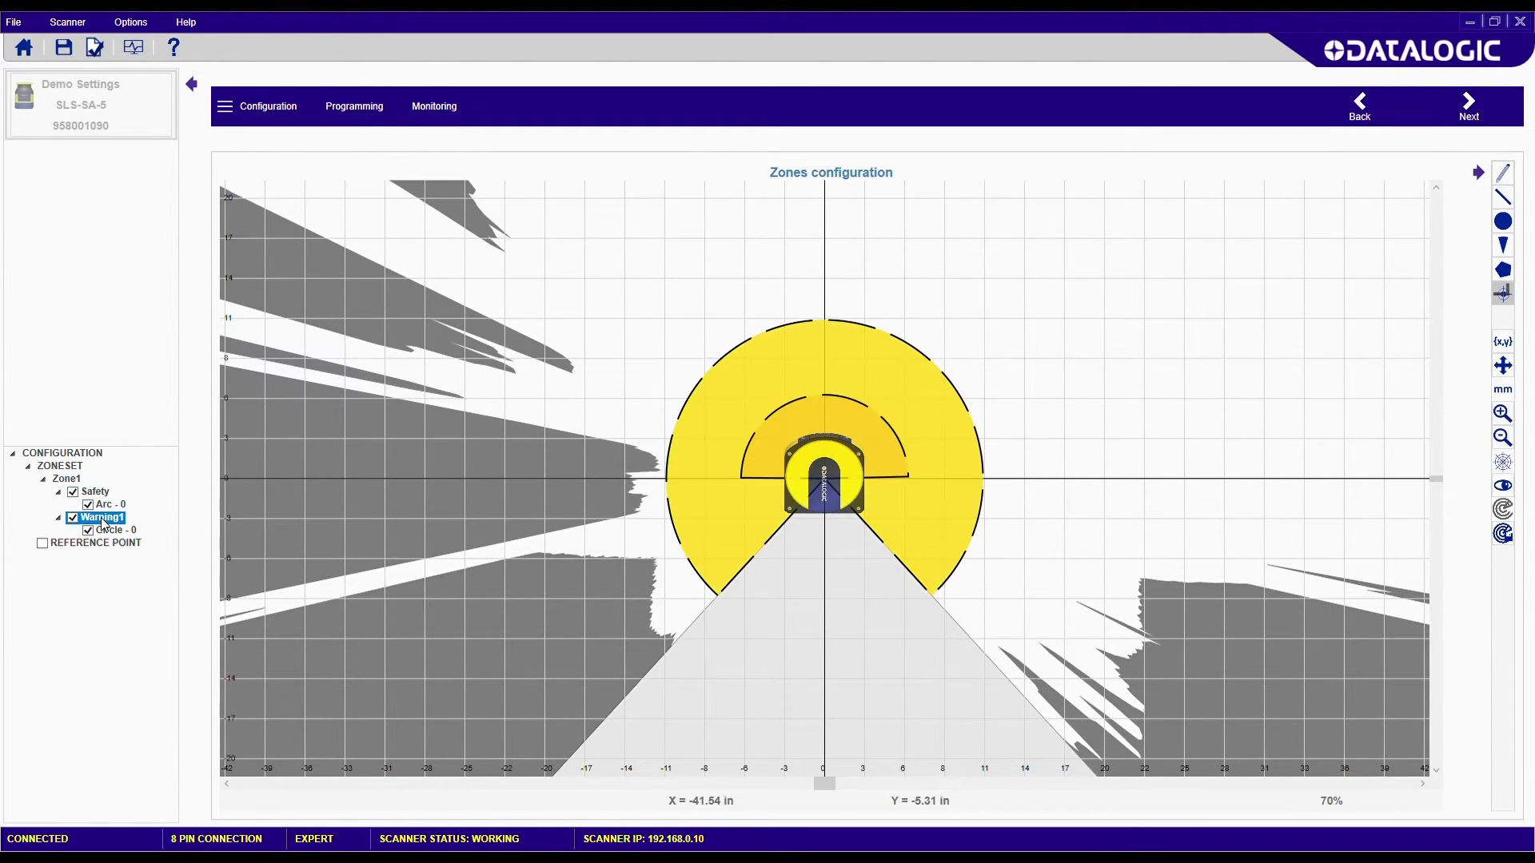
click(96, 495)
click(943, 402)
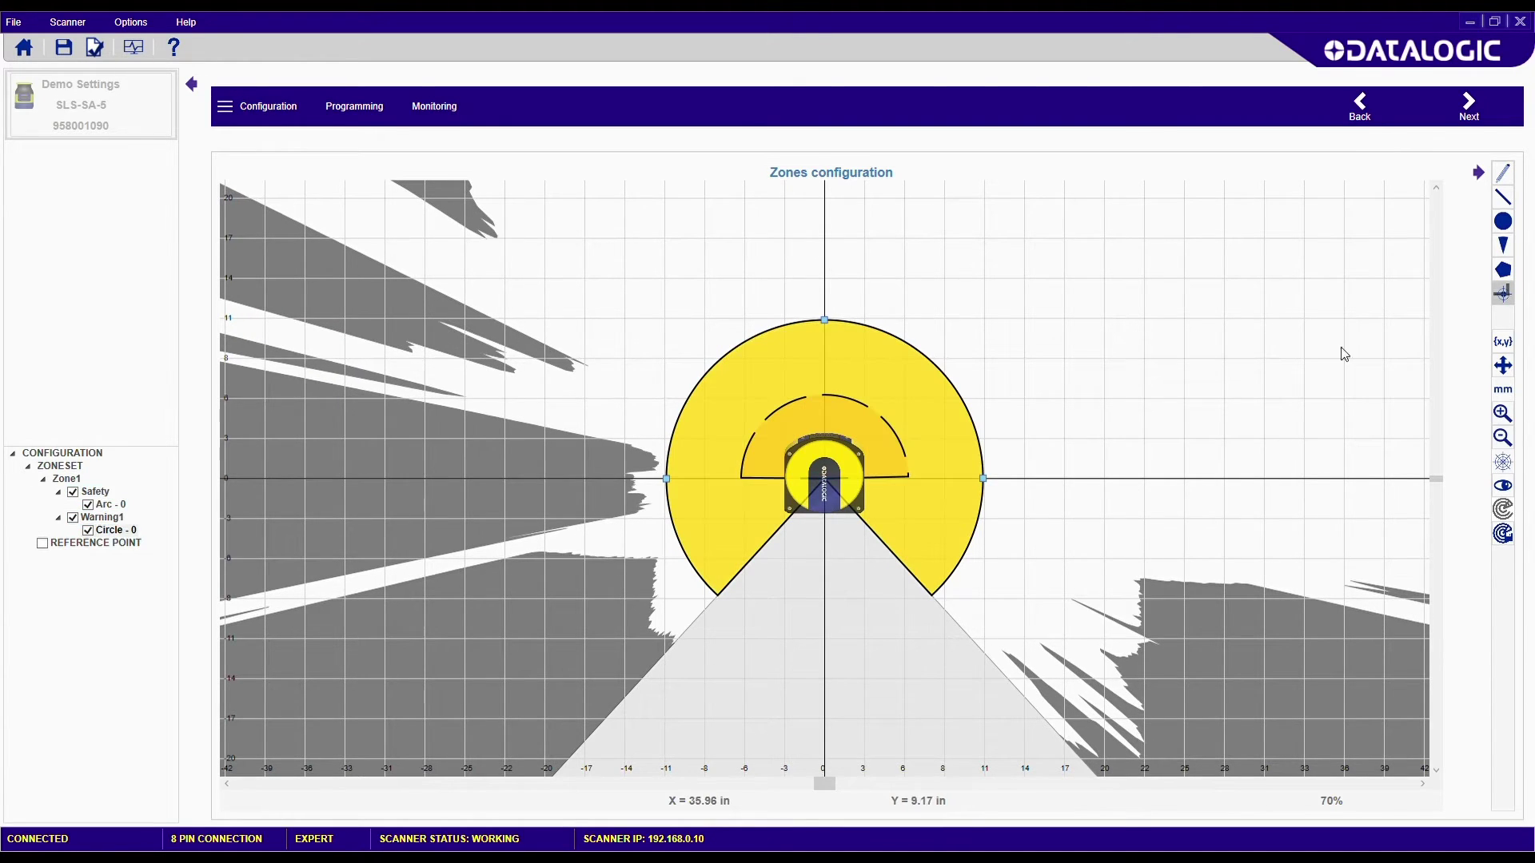